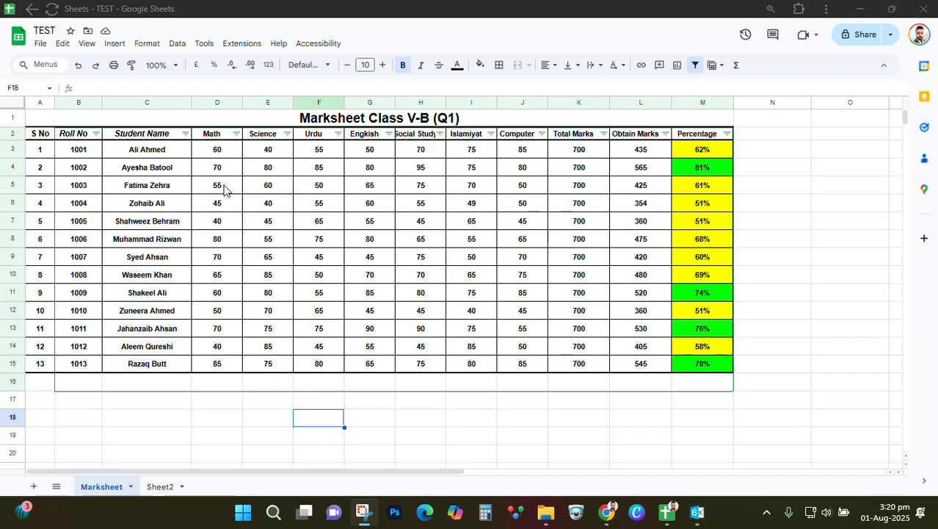
Step: Insert three blank columns between the Student Name and Math columns
left_click(216, 103)
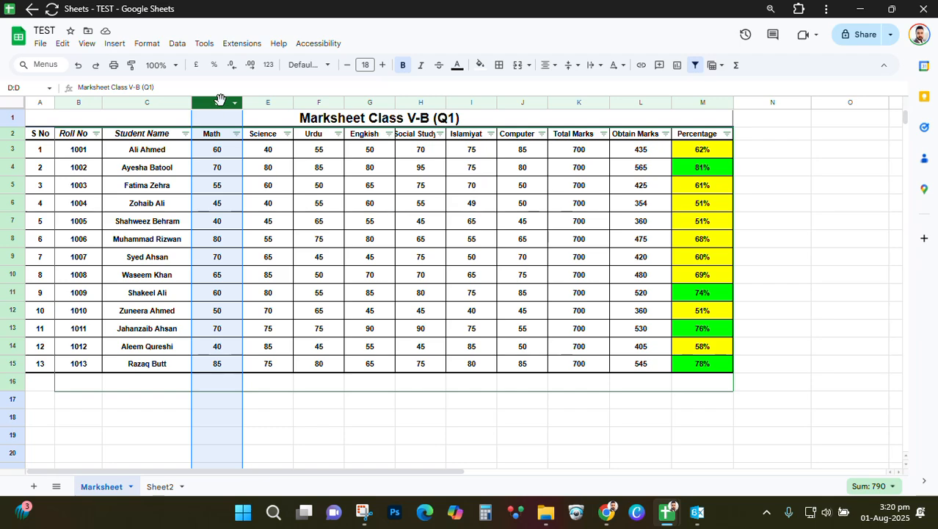
right_click(219, 103)
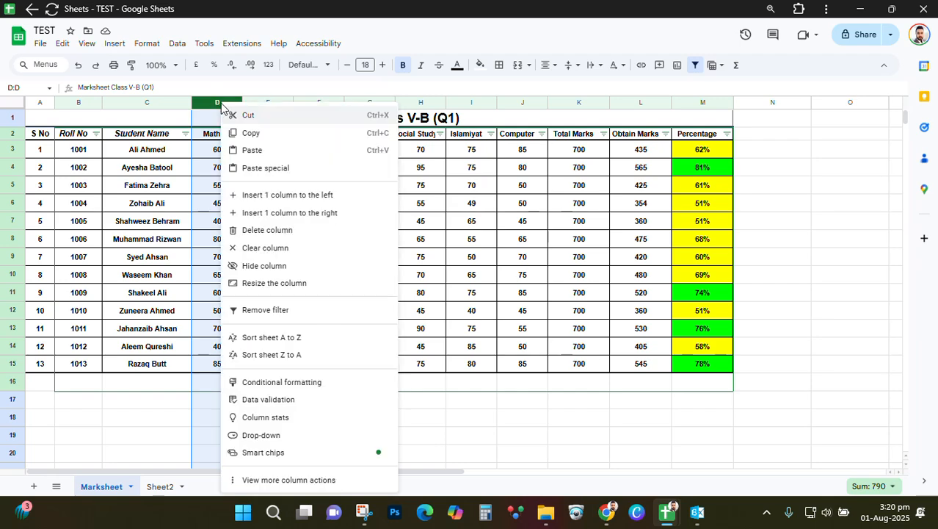
left_click(287, 195)
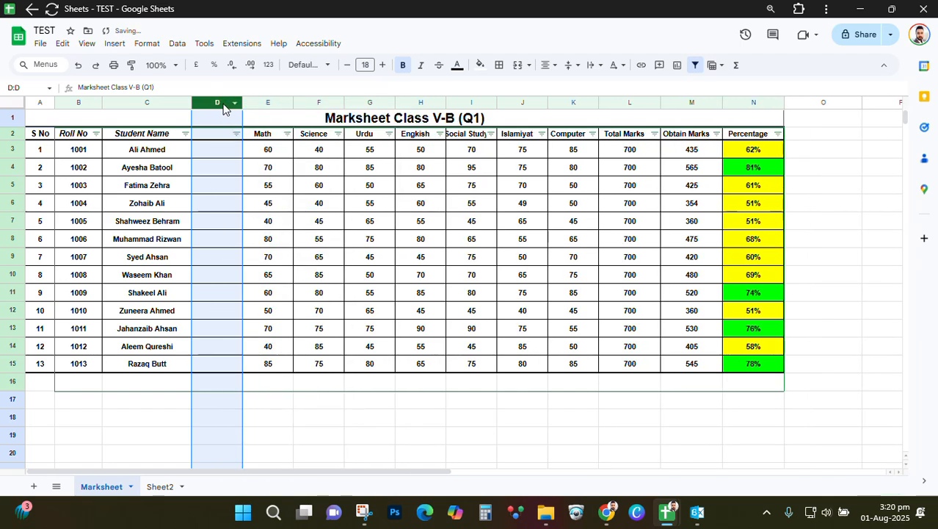
right_click(224, 104)
left_click(254, 198)
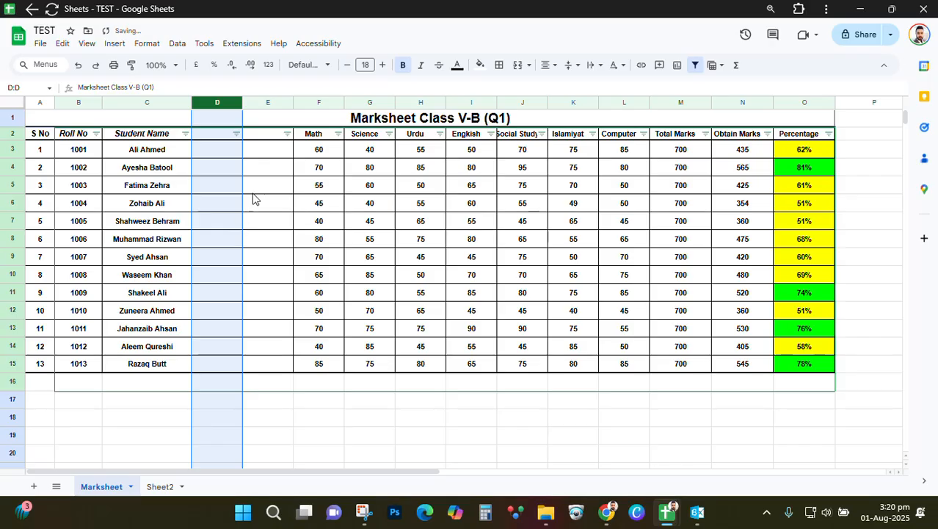
right_click(220, 99)
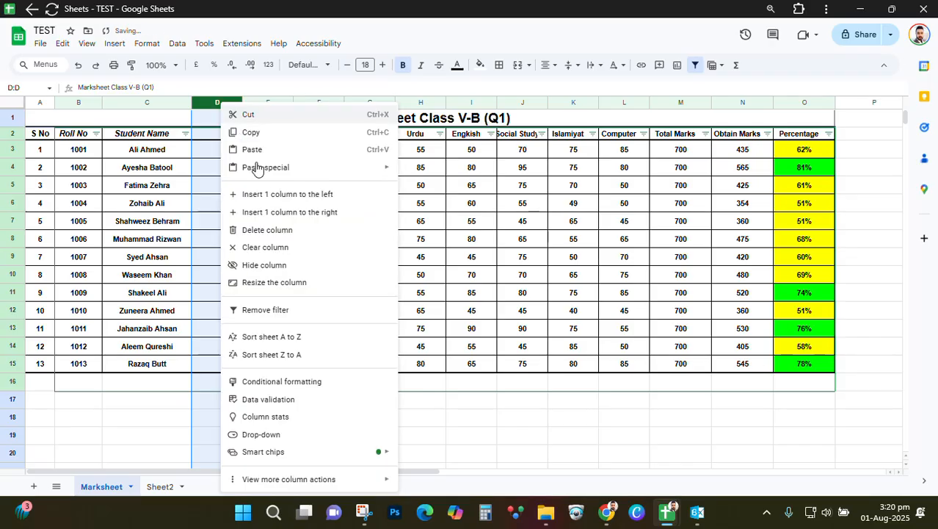
left_click(249, 195)
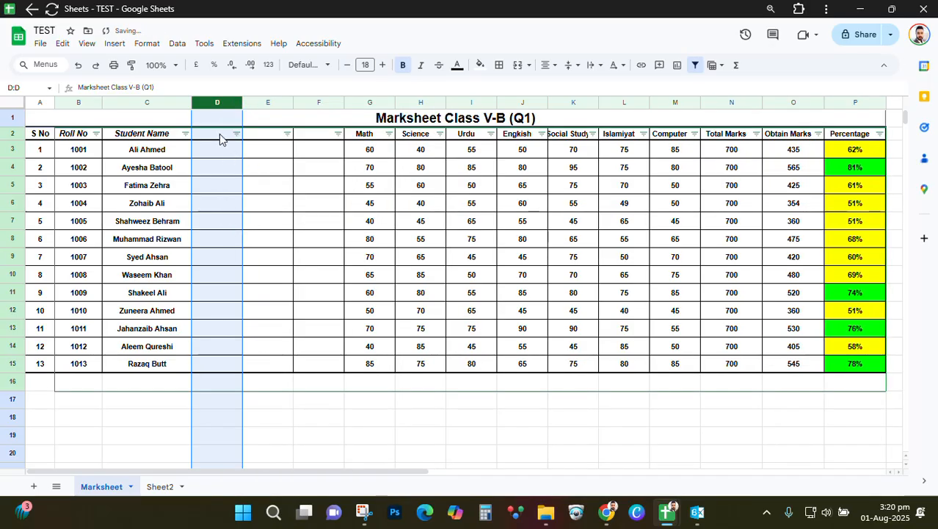
Step: Enter the header "First Name" in cell D2 of the first blank column
left_click(220, 137)
left_click(216, 154)
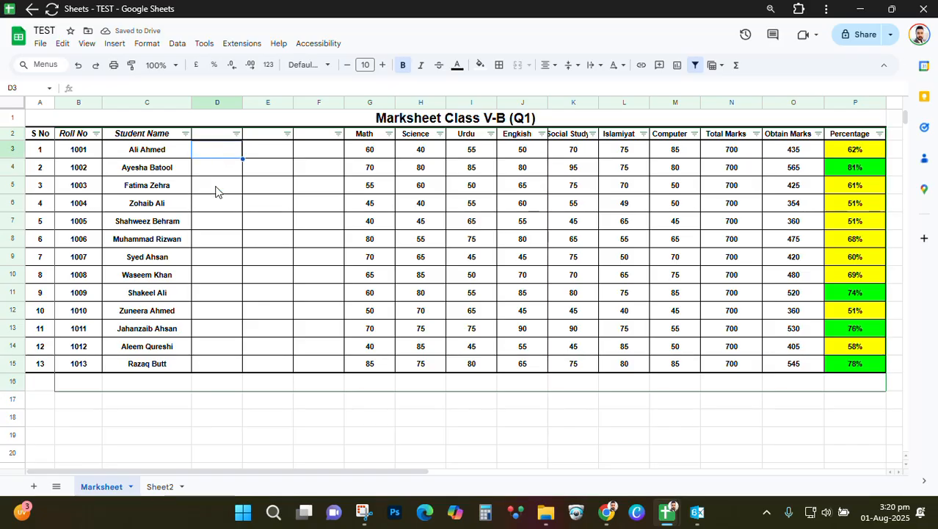
key("Up")
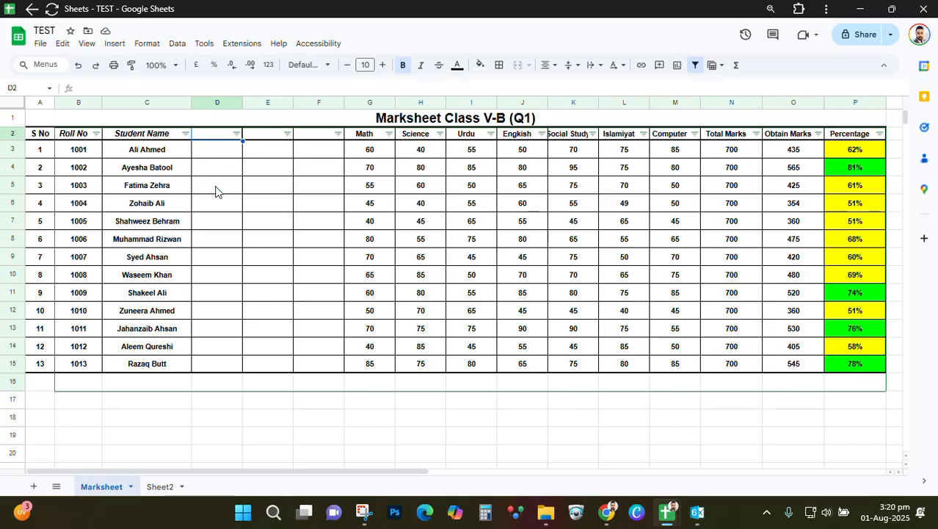
type("First NAme")
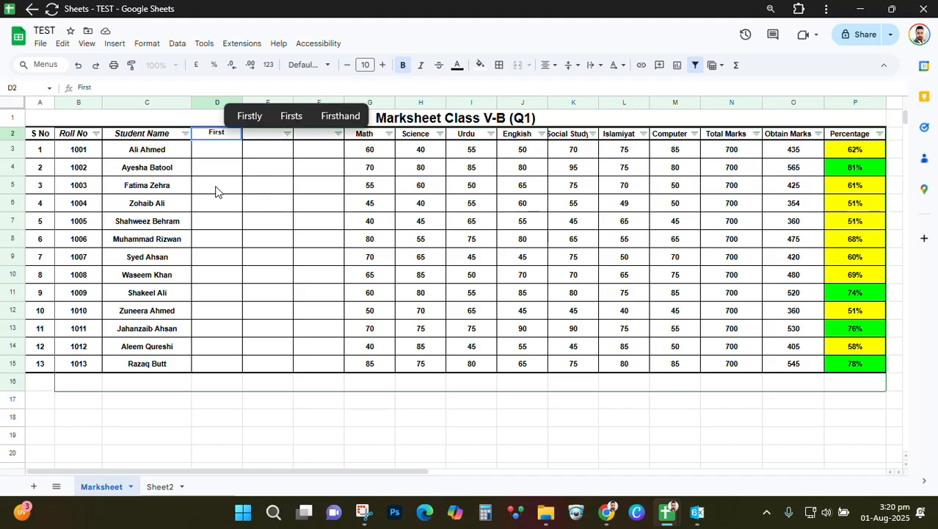
key("BackSpace")
key("BackSpace")
key("BackSpace")
key("BackSpace")
type("a")
key("BackSpace")
type("Name")
key("Tab")
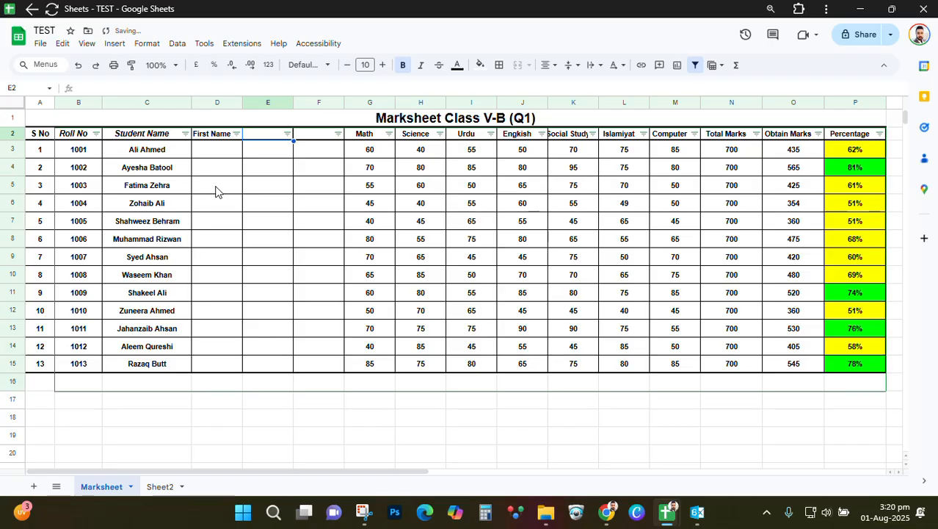
Step: Enter the headers "Last Name" in cell E2 and "Full Name" in cell F2
type("Last Name")
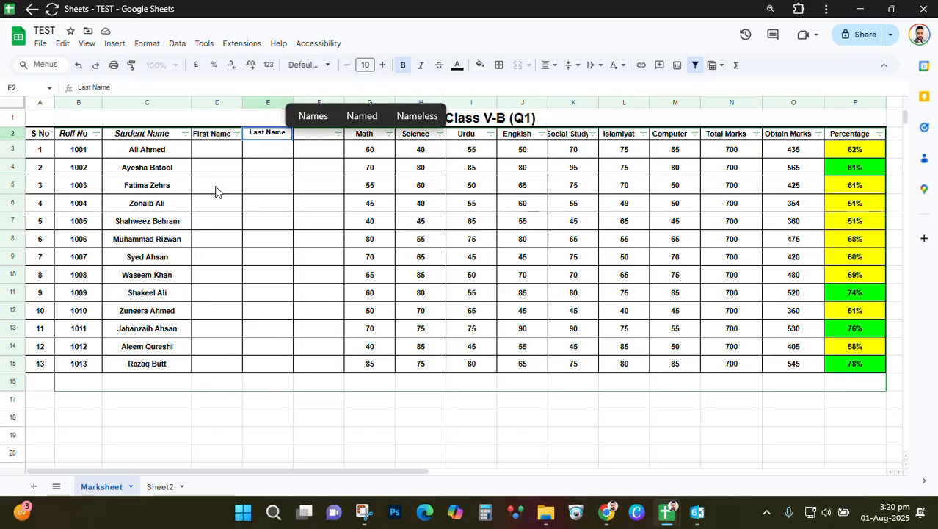
key("Tab")
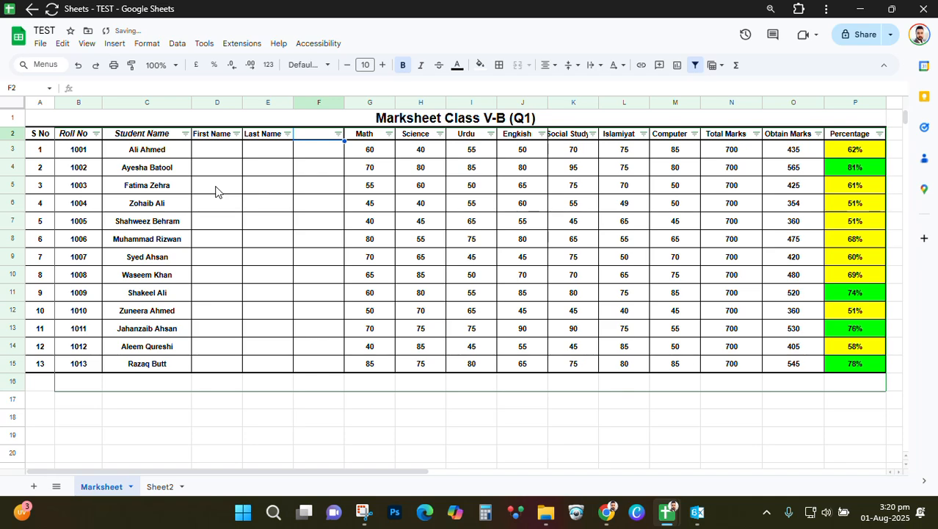
type("F")
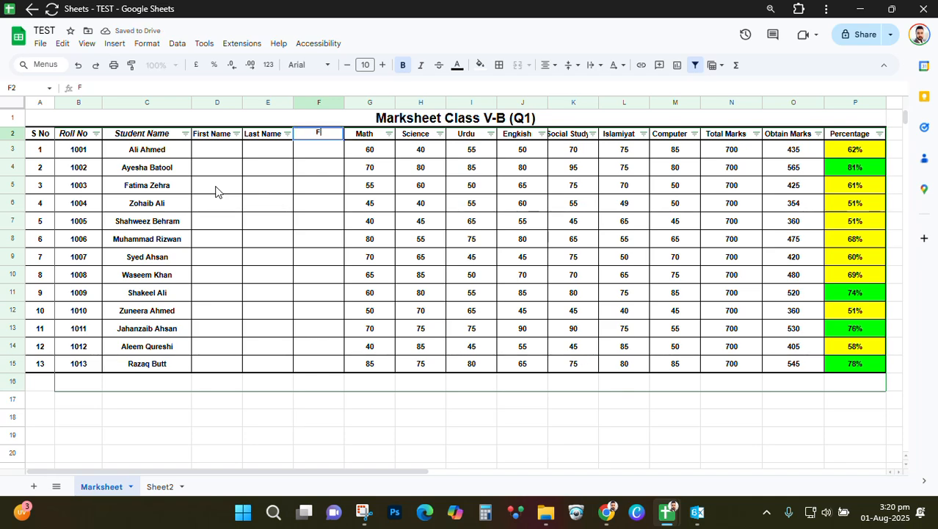
type("ull N")
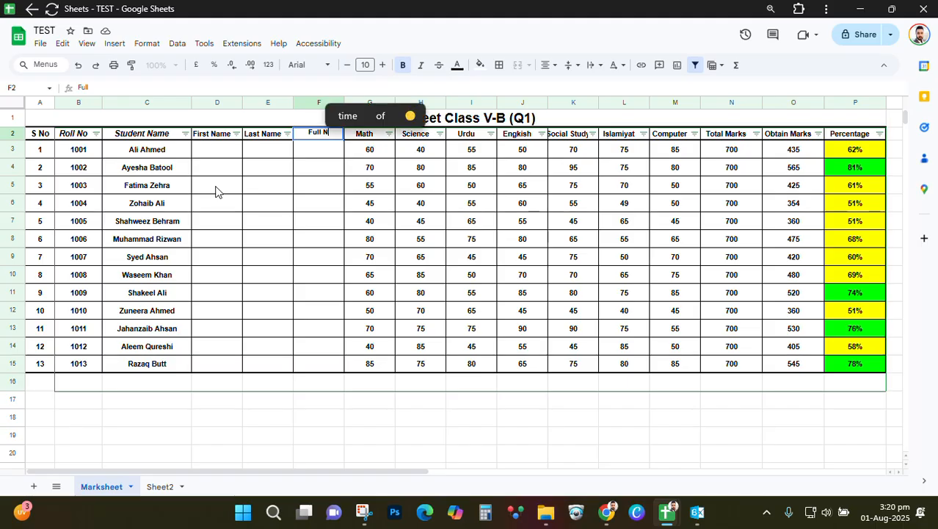
type("ame")
key("Return")
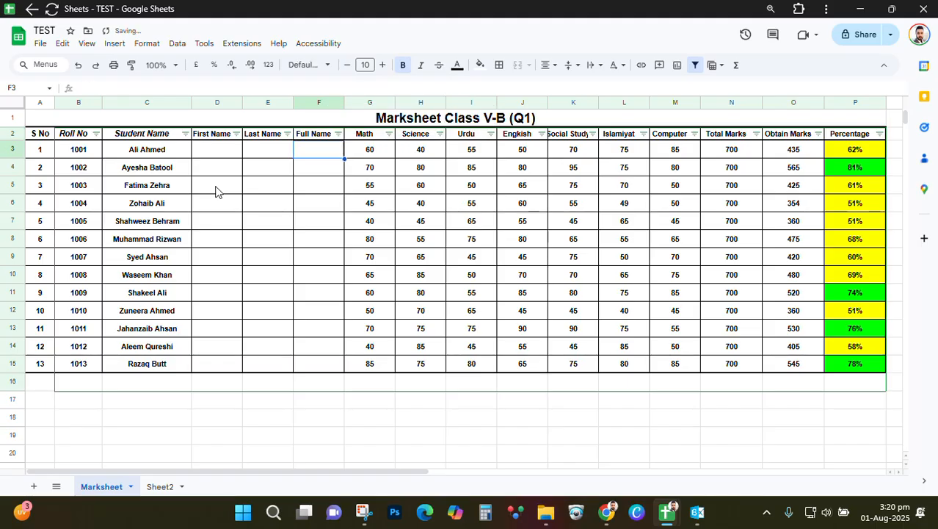
Step: Enter a SPLIT formula in D3 that divides the student name in C3 at the space, =SPLIT(C3," ")
left_click(258, 161)
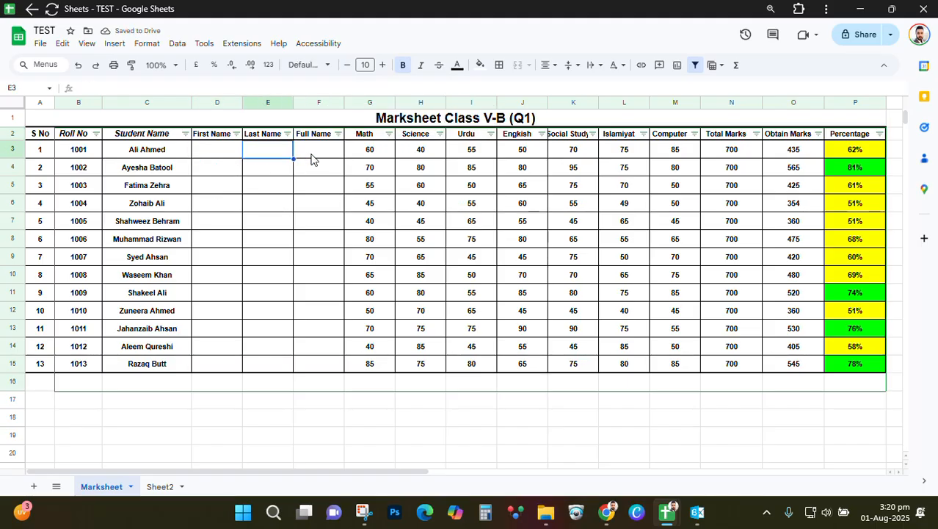
left_click(226, 156)
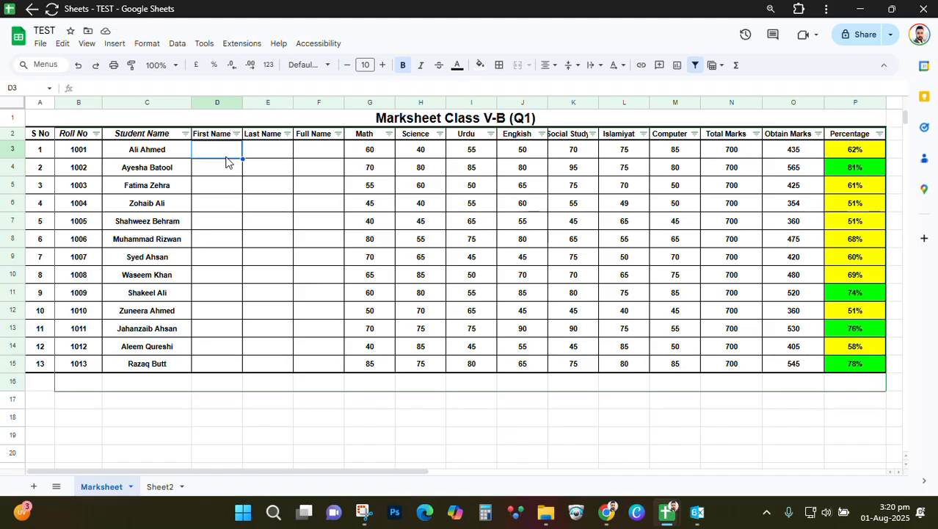
type("=")
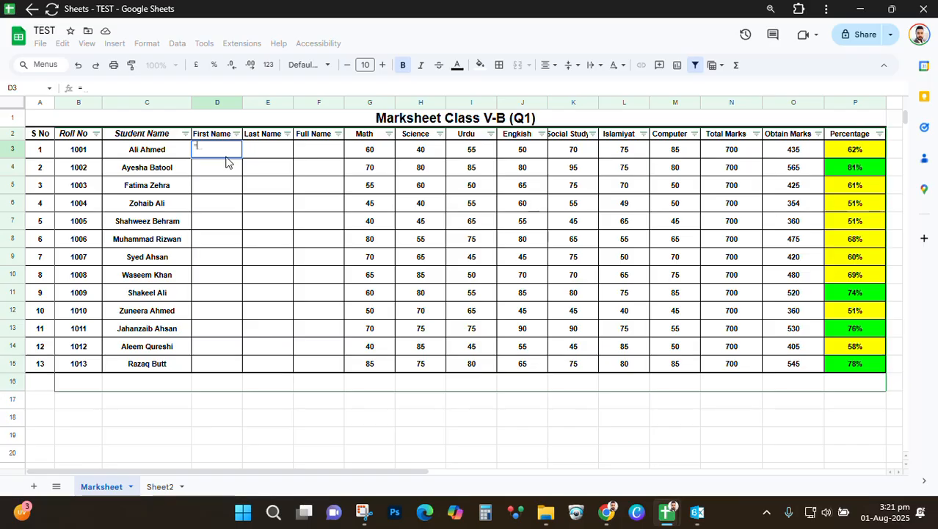
type("sp")
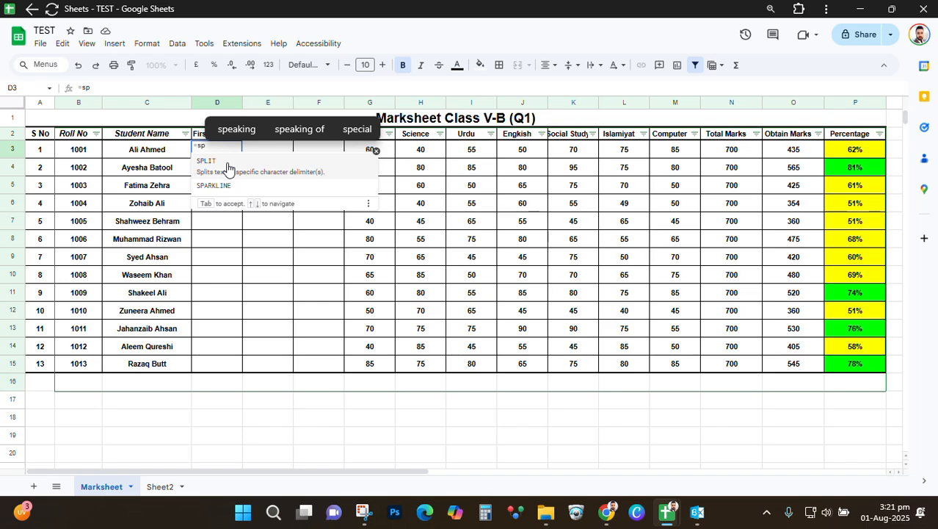
left_click(227, 169)
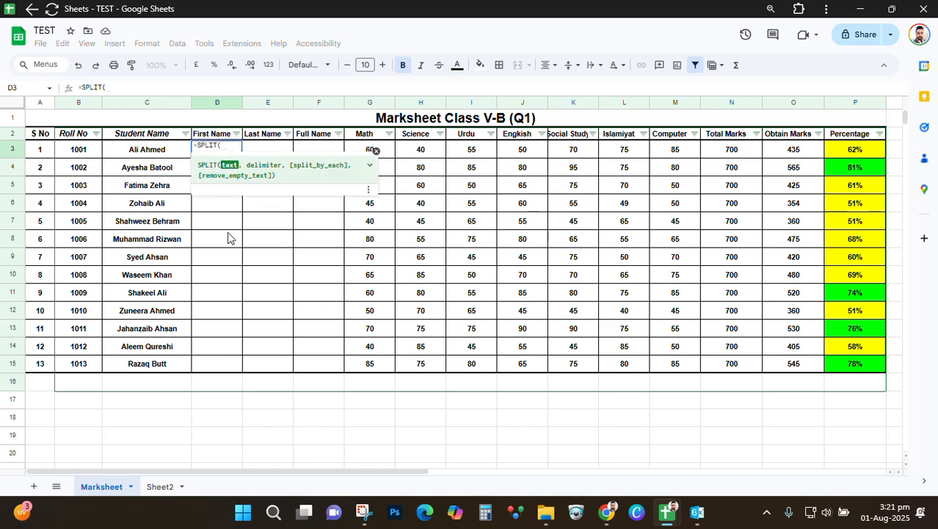
left_click(148, 154)
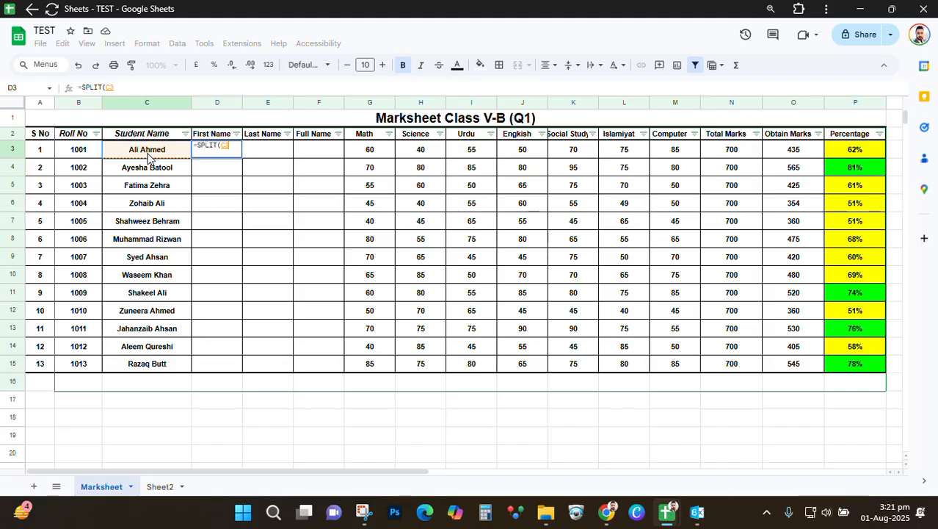
type(",")
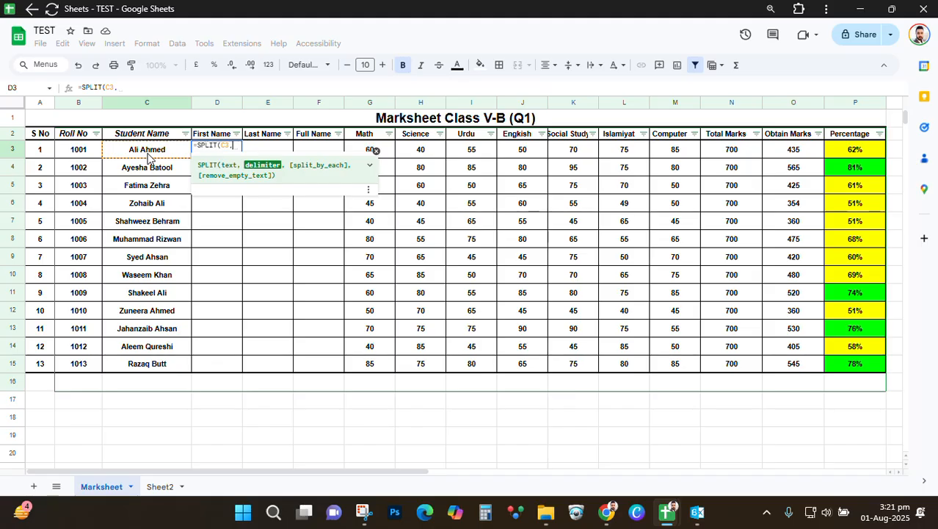
type("\"")
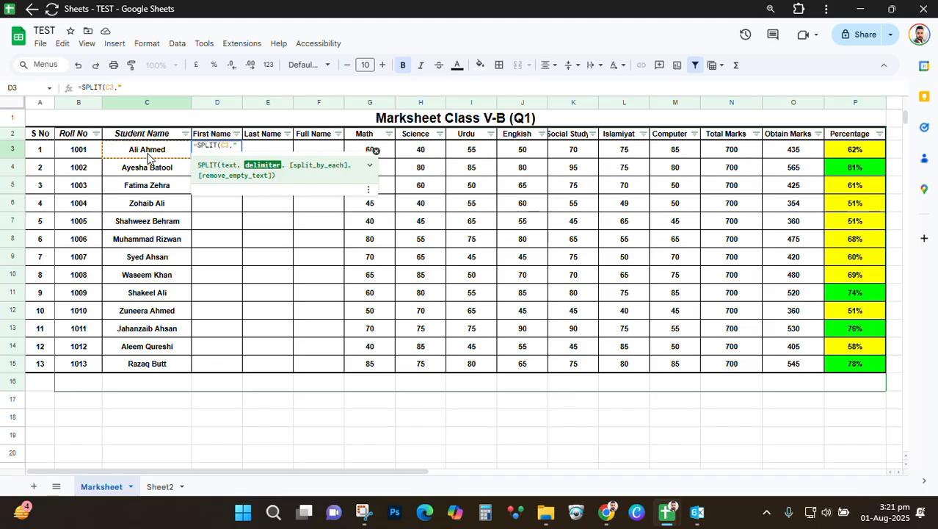
type(" \"")
key("Return")
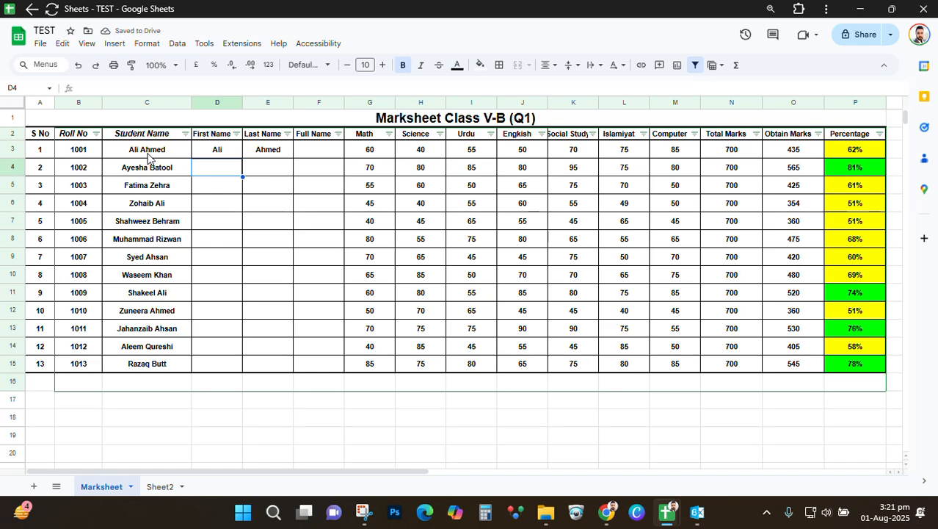
Step: Fill the SPLIT formula from D3 down through D15 for all students
left_click(228, 151)
left_click(213, 370, "shift")
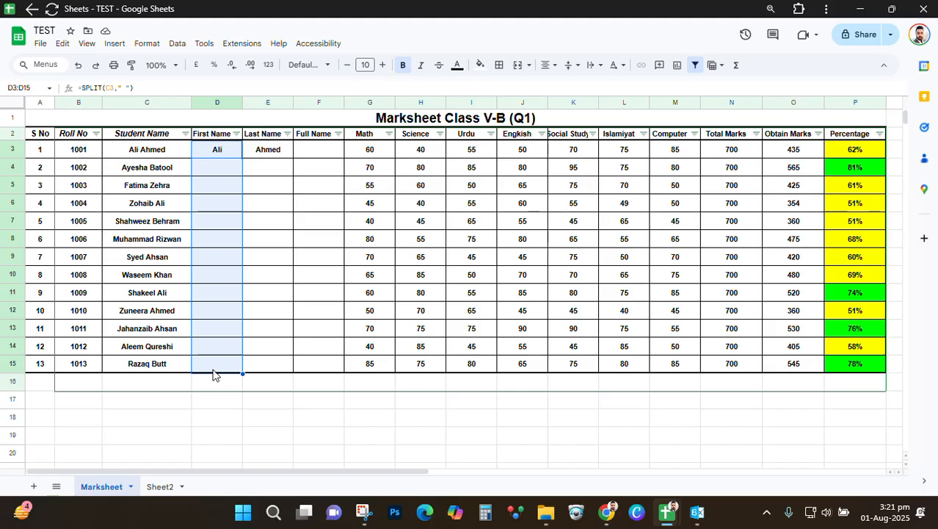
key("ctrl+d")
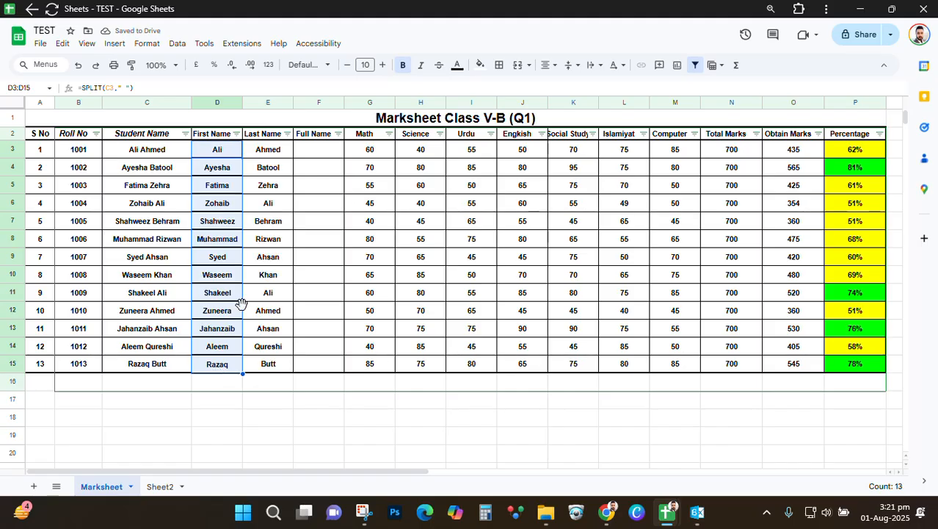
Step: Enter a CONCATENATE formula in F3 that joins the first and last name with a space, =CONCATENATE(D3," ",E3)
left_click(313, 171)
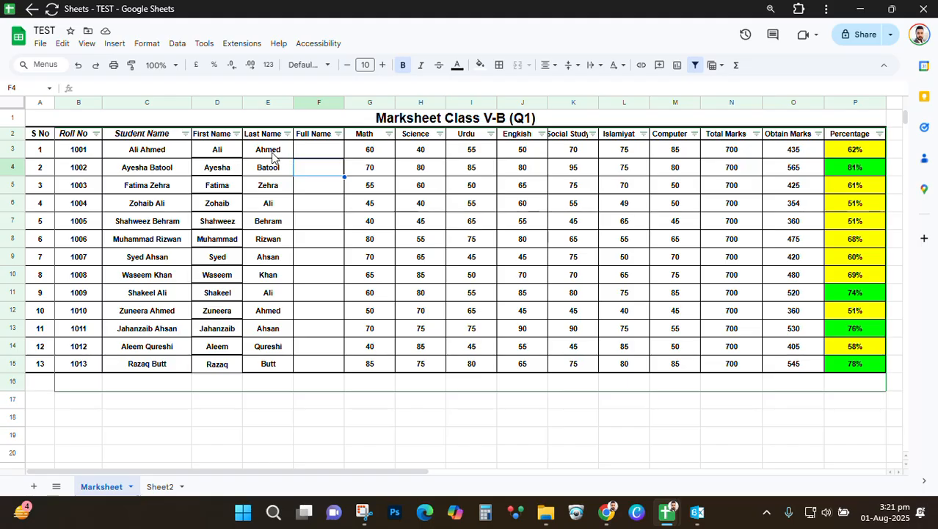
left_click(323, 152)
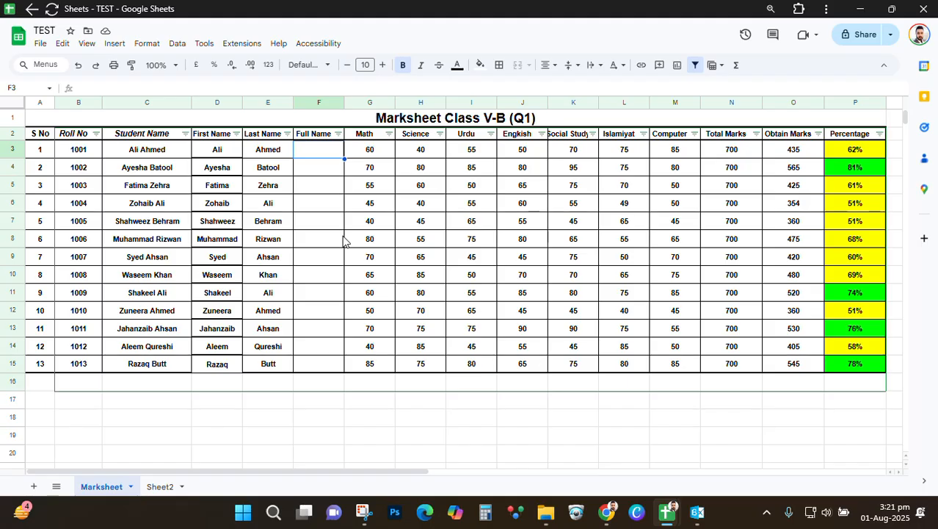
type("=")
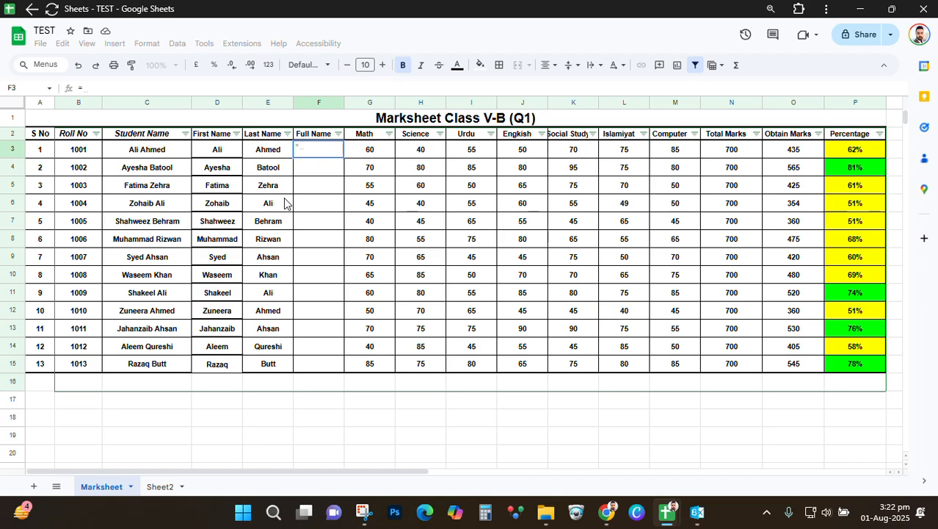
type("con")
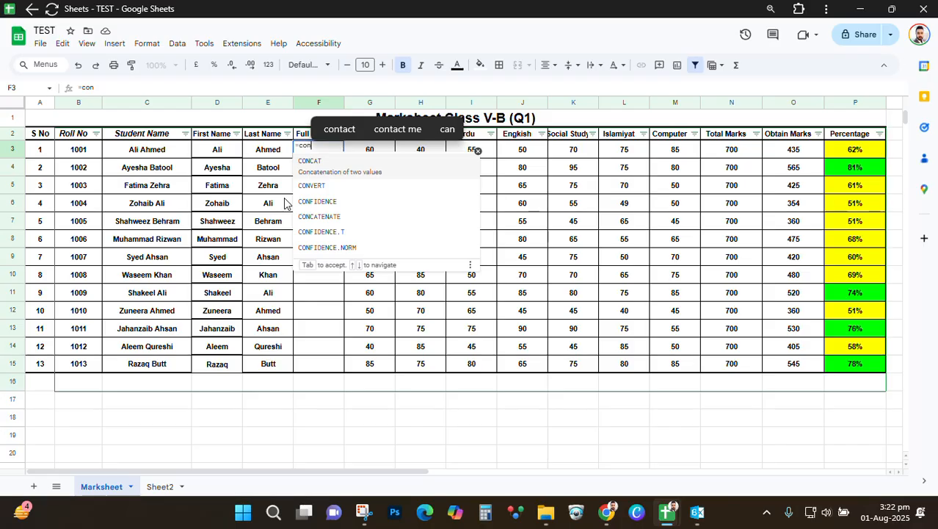
type("c")
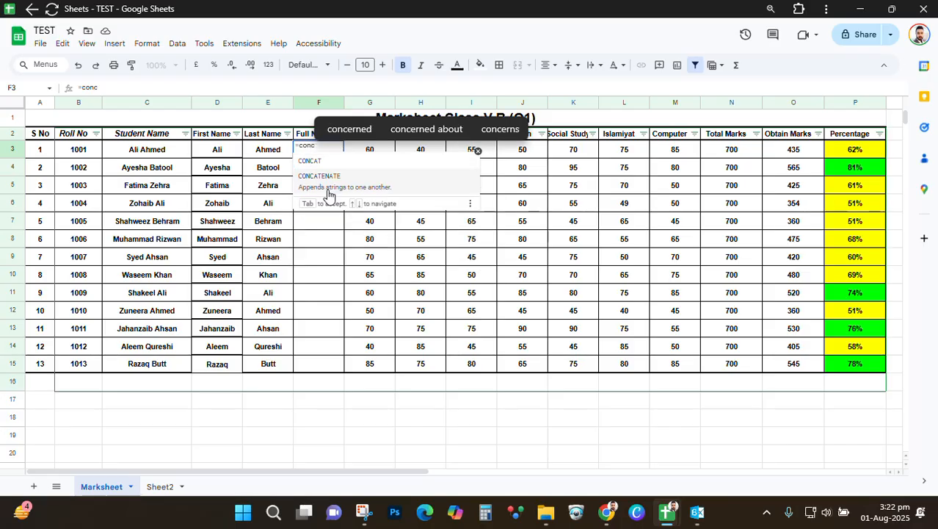
left_click(328, 193)
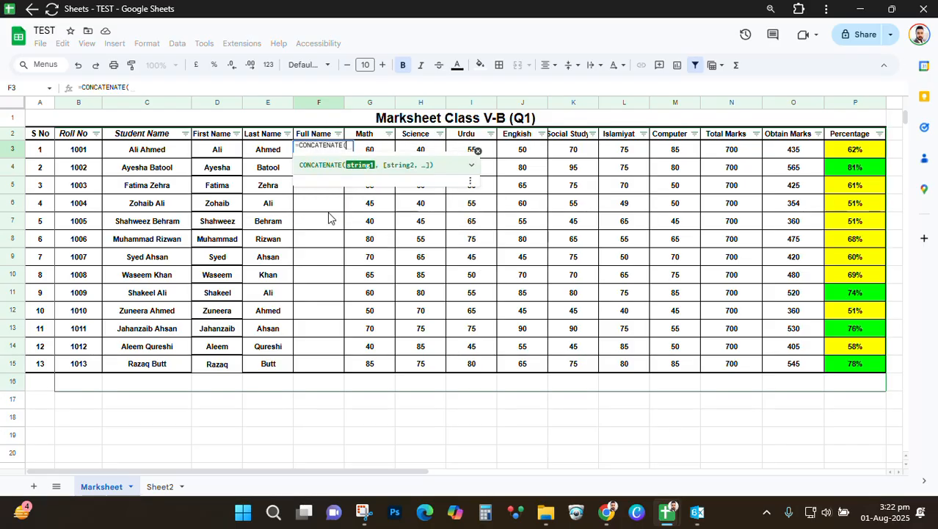
left_click(214, 154)
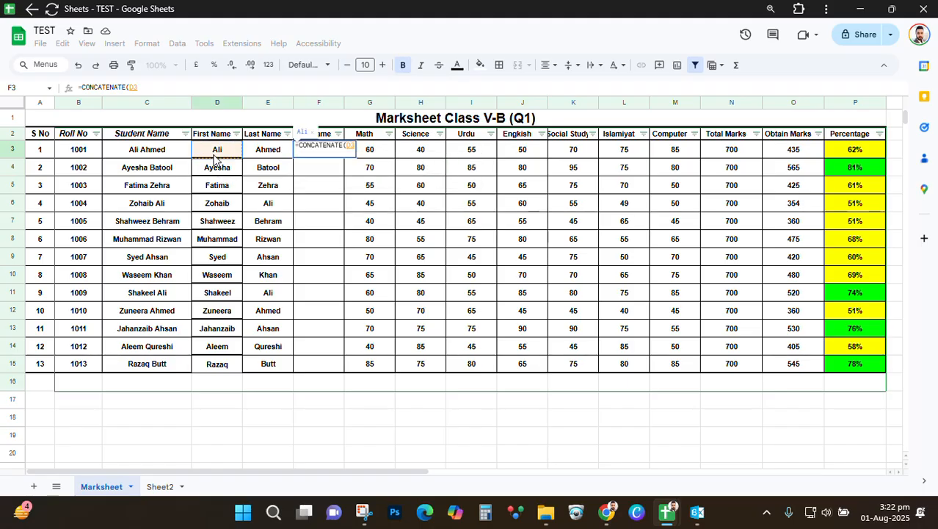
type(",\"")
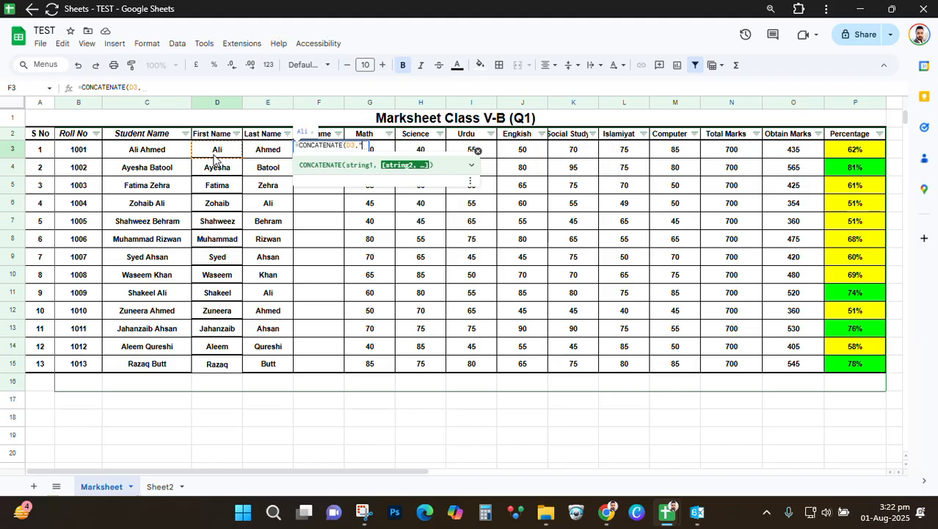
key("BackSpace")
type("\",")
left_click(265, 151)
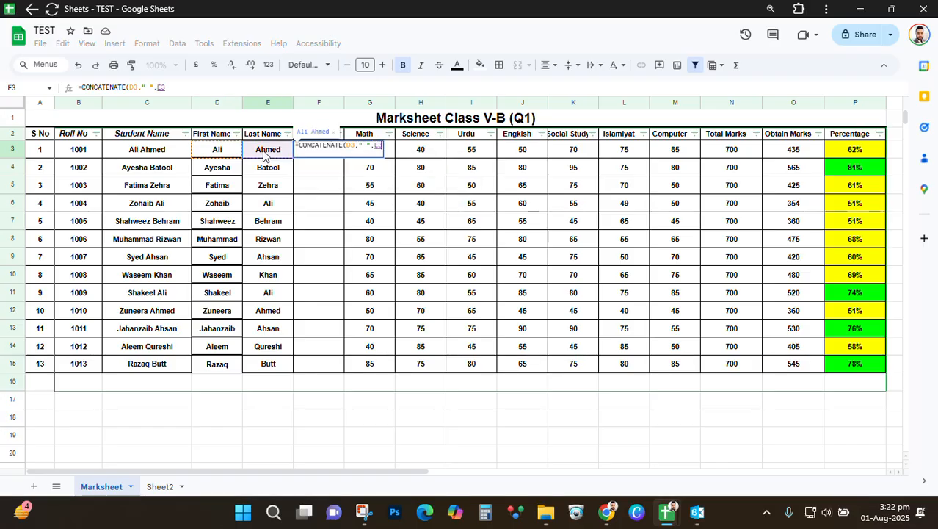
key("Return")
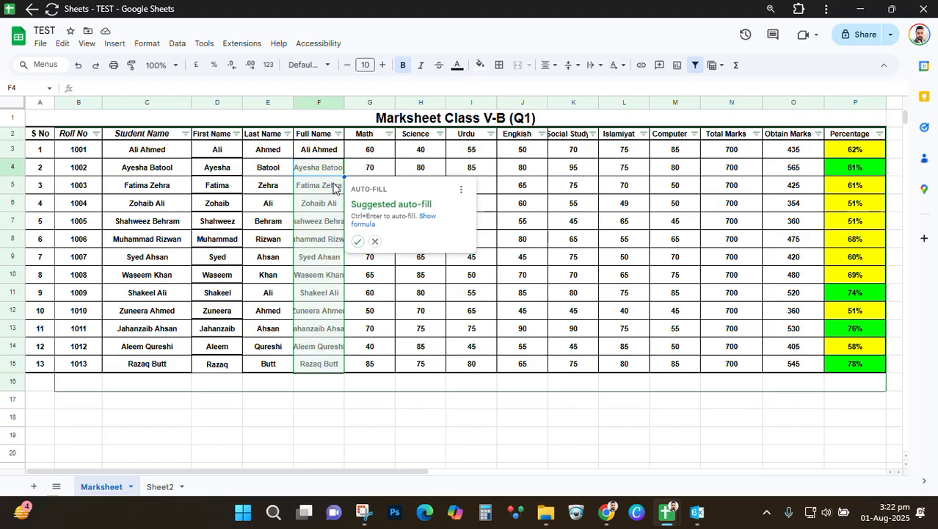
Step: Fill the CONCATENATE formula down through F15 with the suggested auto-fill and fit the Full Name column's width to its contents
left_click(357, 242)
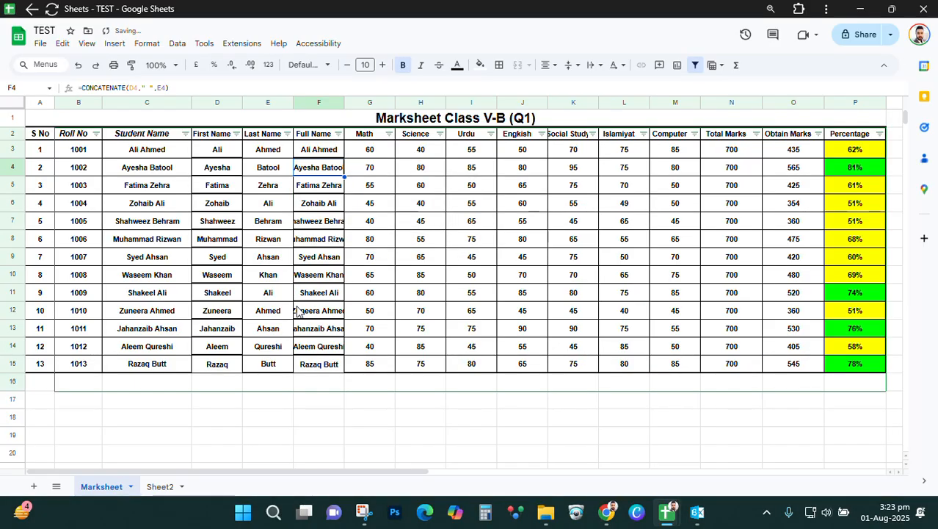
double_click(343, 102)
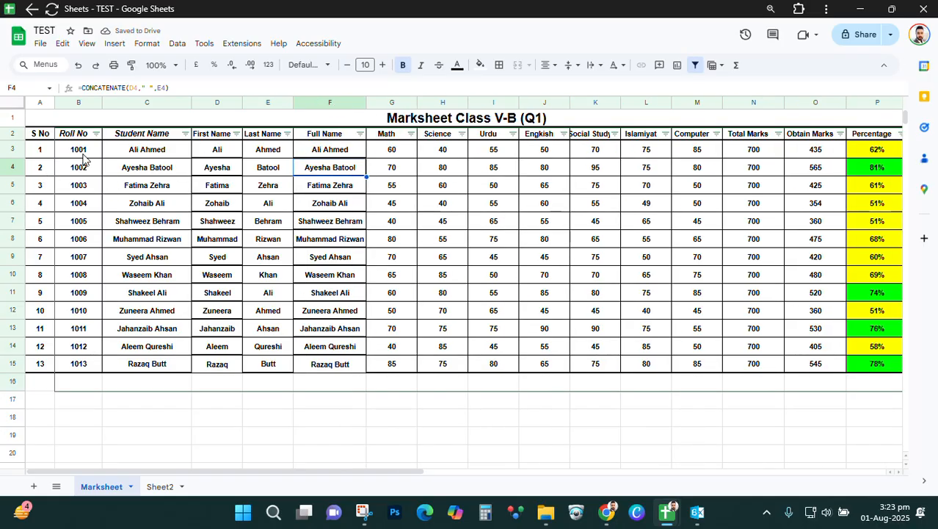
left_click(207, 156)
left_click(348, 151)
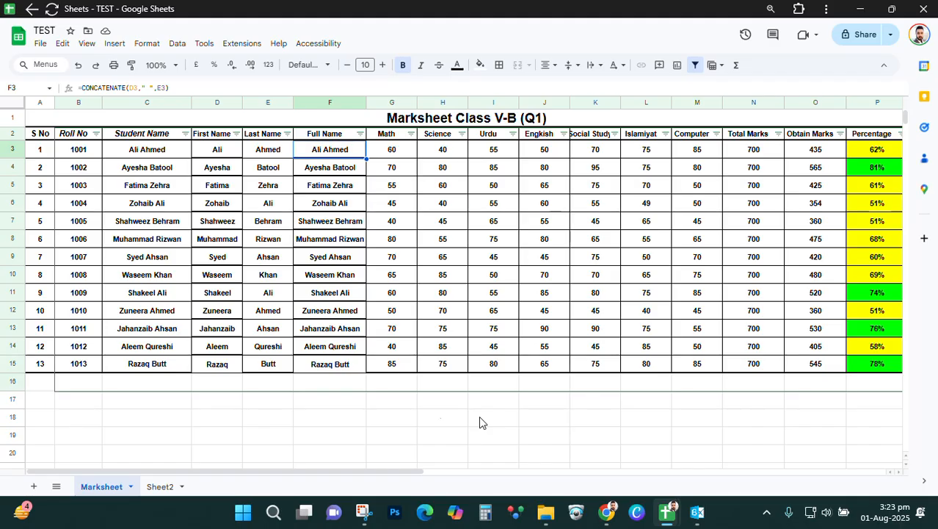
Step: Enter the labels "Avg", "Min" and "Max" in cells H18, H19 and H20 below the marksheet
left_click(437, 418)
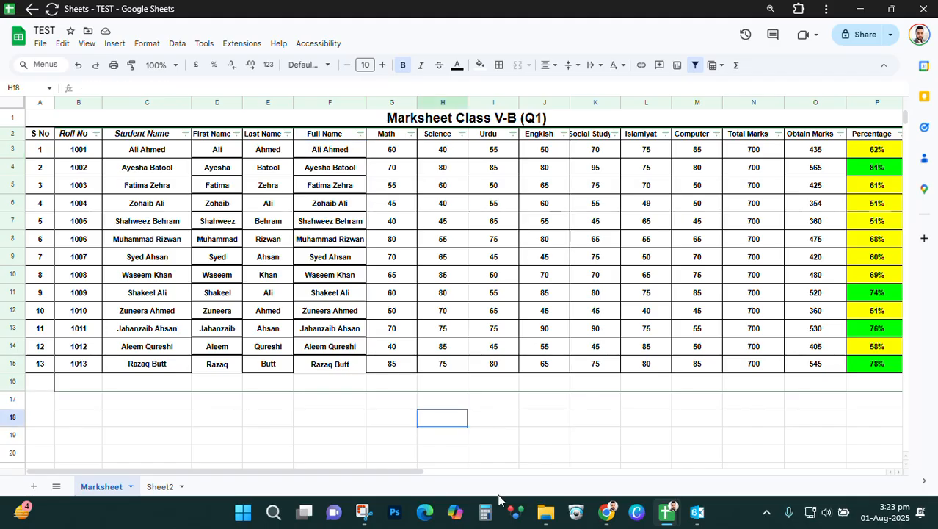
type("Avg")
key("Return")
type("M")
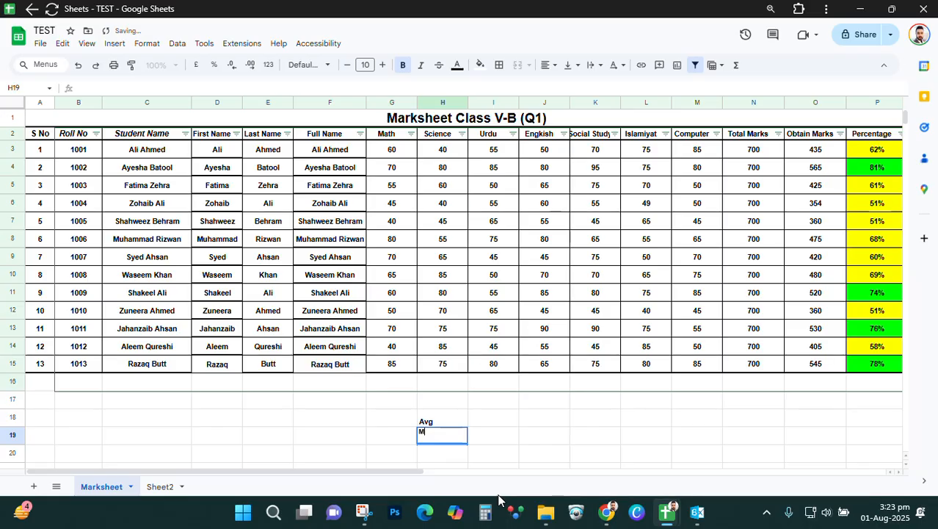
type("in")
key("Return")
type("M")
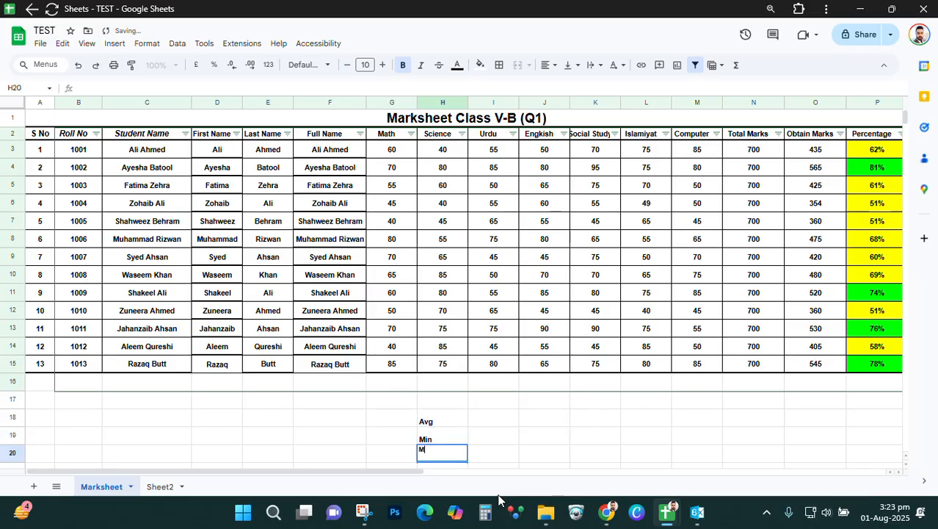
type("ax")
key("Return")
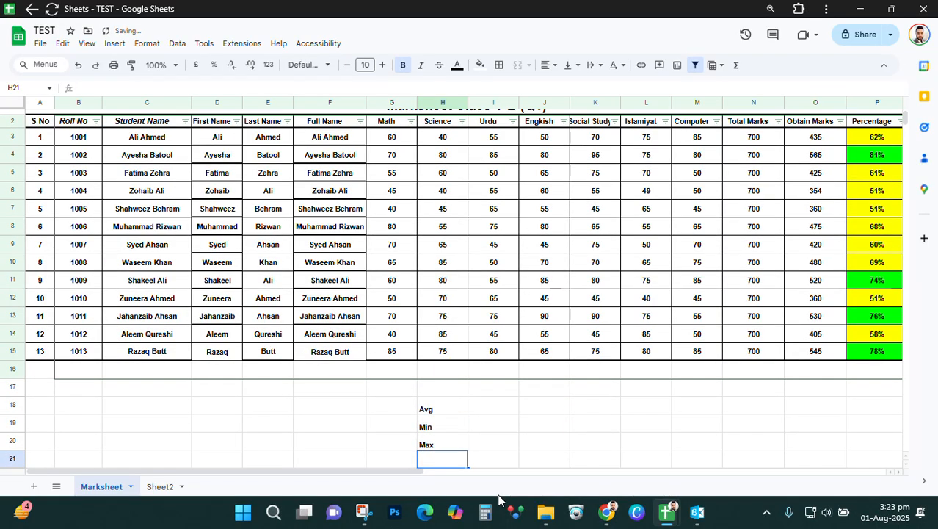
Step: Calculate the average of the Percentage column in I18 with =AVERAGE(P3:P15), rejecting the suggested auto-fill for the cells below
left_click(492, 407)
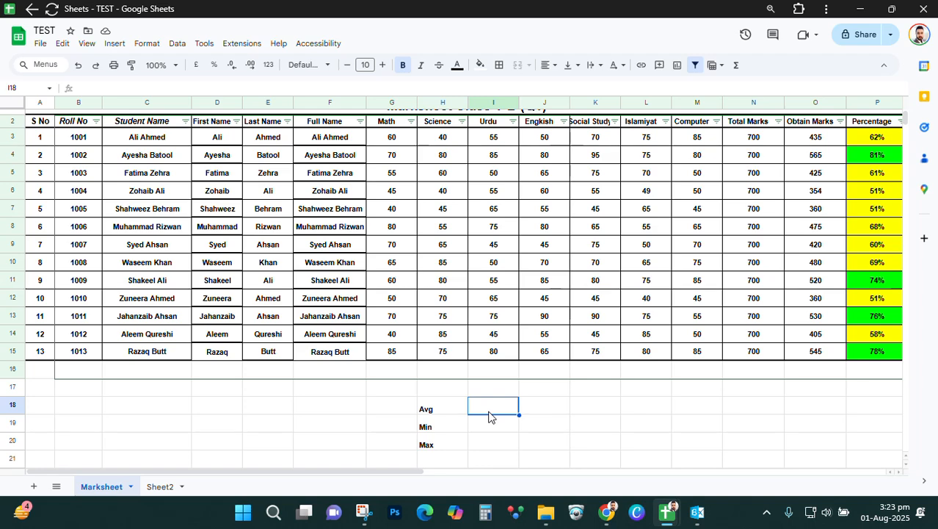
type("=")
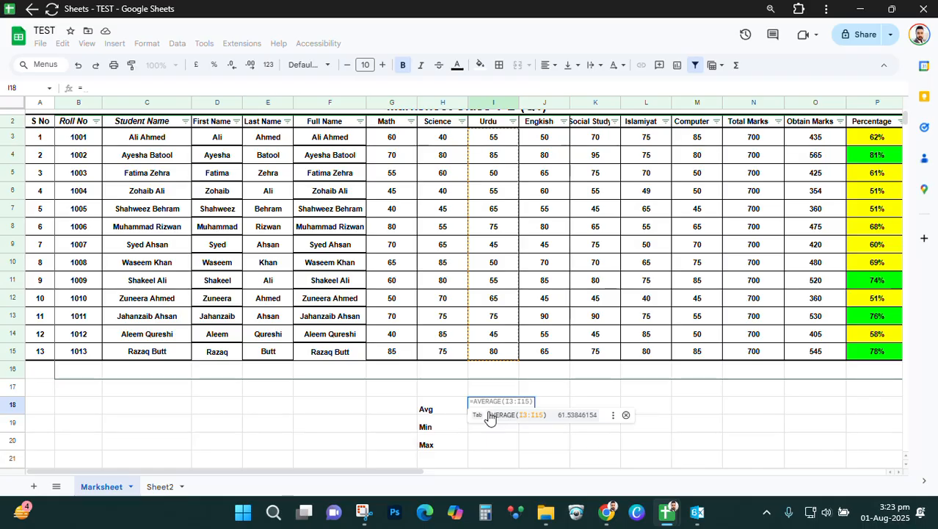
type("av")
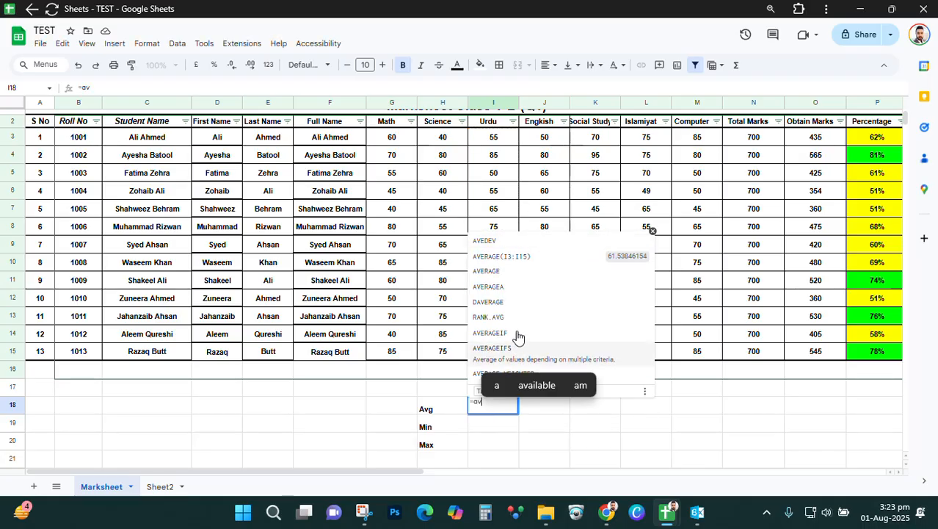
left_click(520, 274)
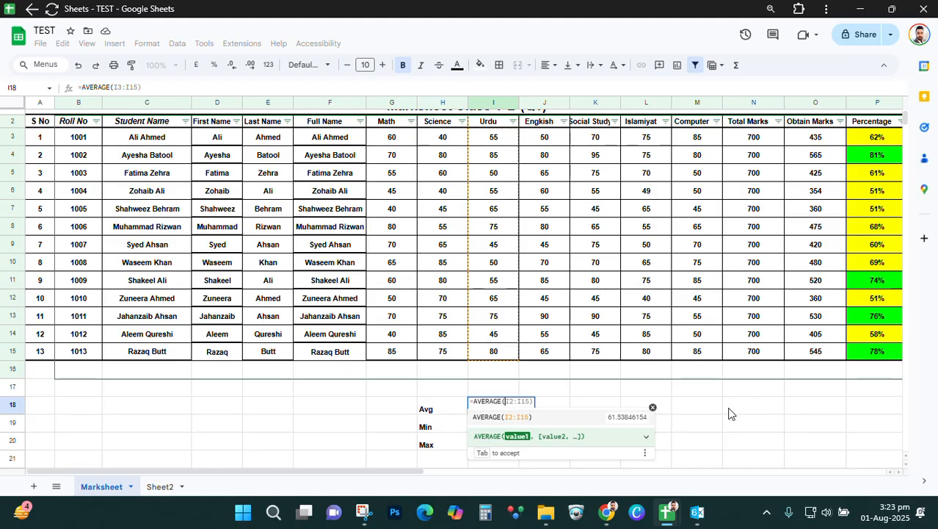
left_click_drag(876, 351, 867, 141)
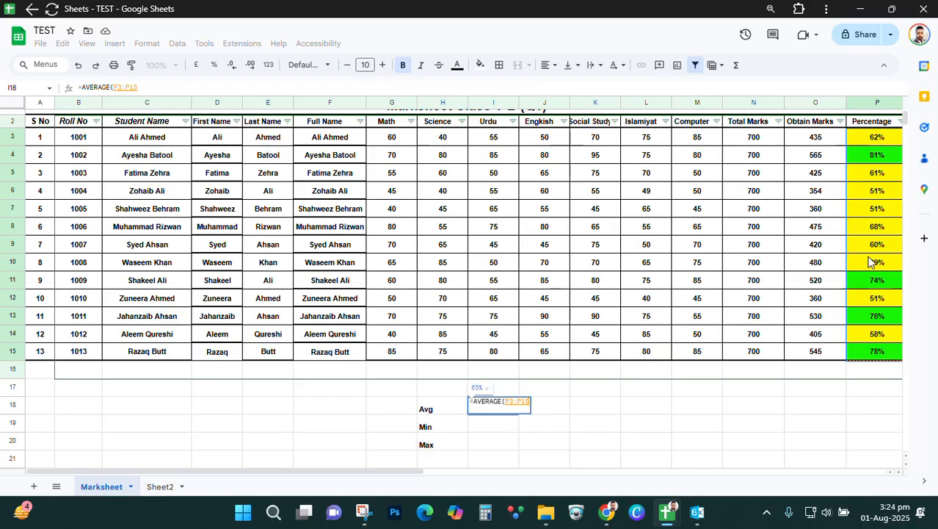
key("Return")
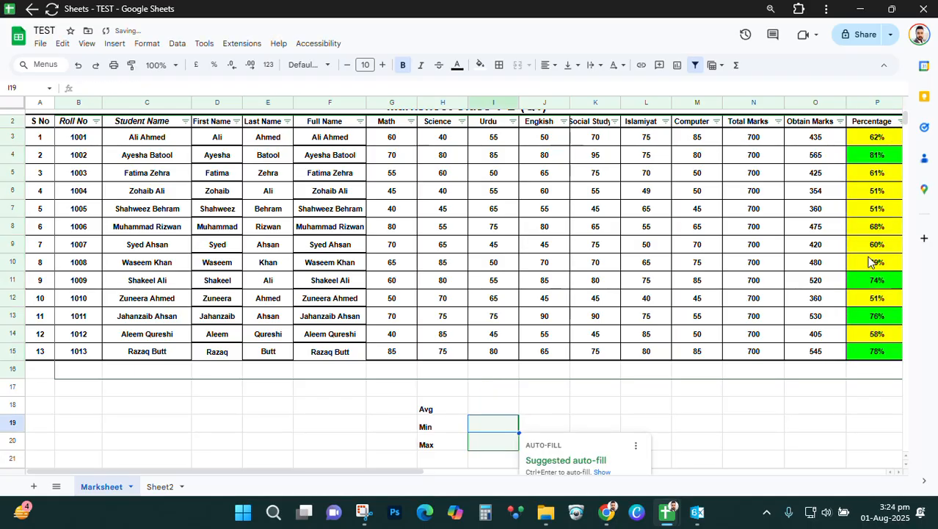
scroll(868, 263, "down", 1)
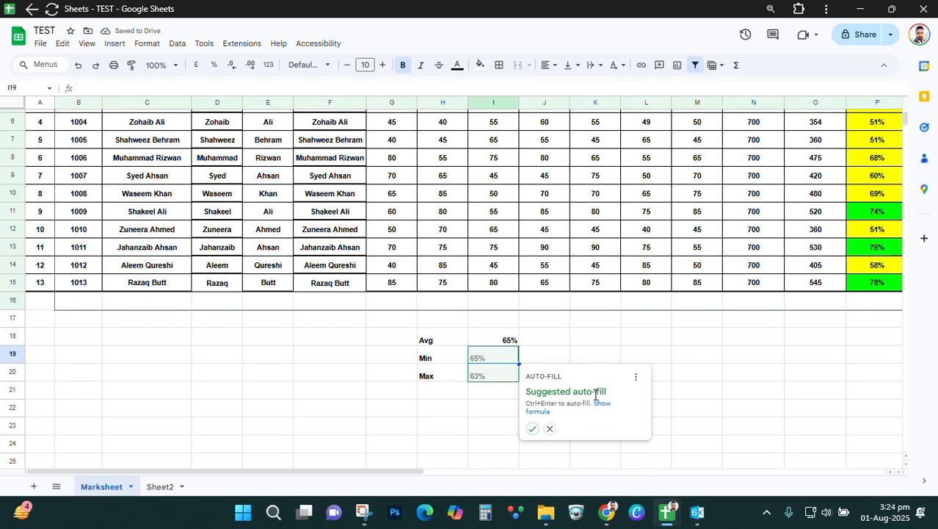
left_click(549, 429)
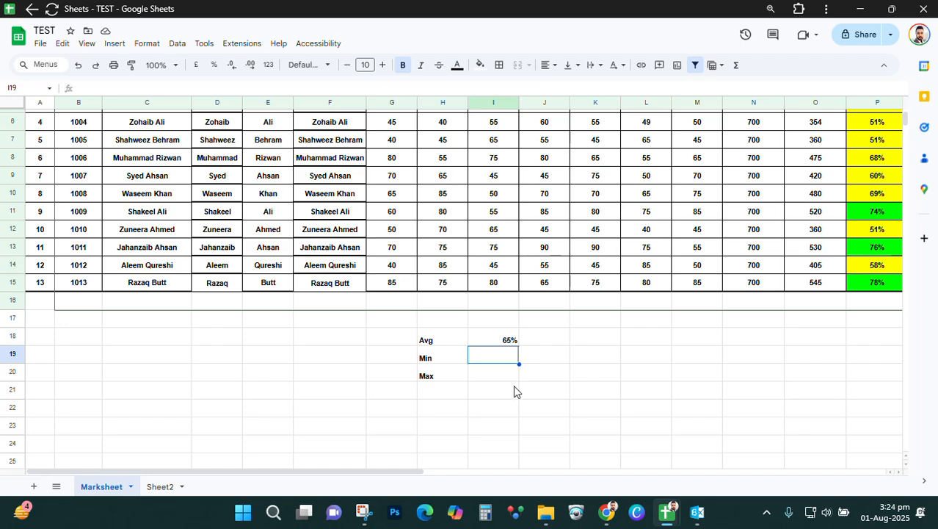
Step: Calculate the lowest value of the Percentage column in I19 with =MIN(P3:P15)
type("=")
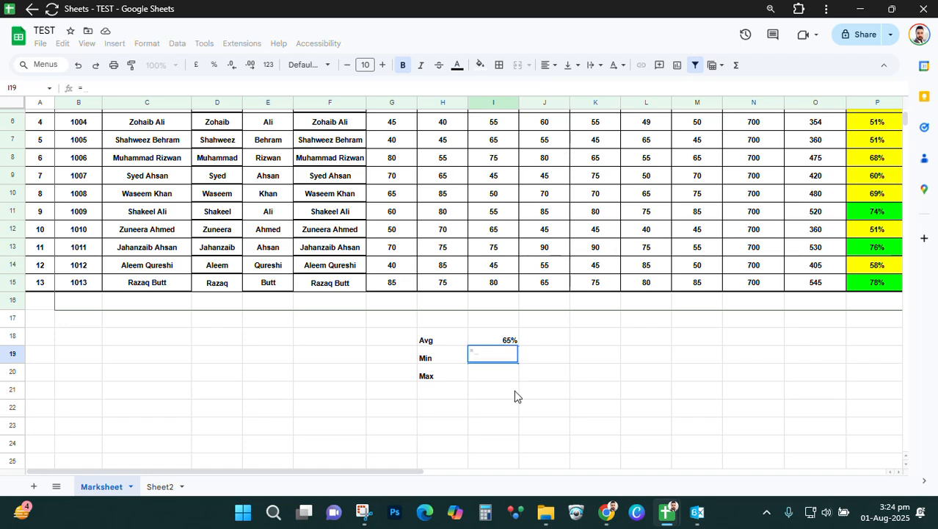
type("min")
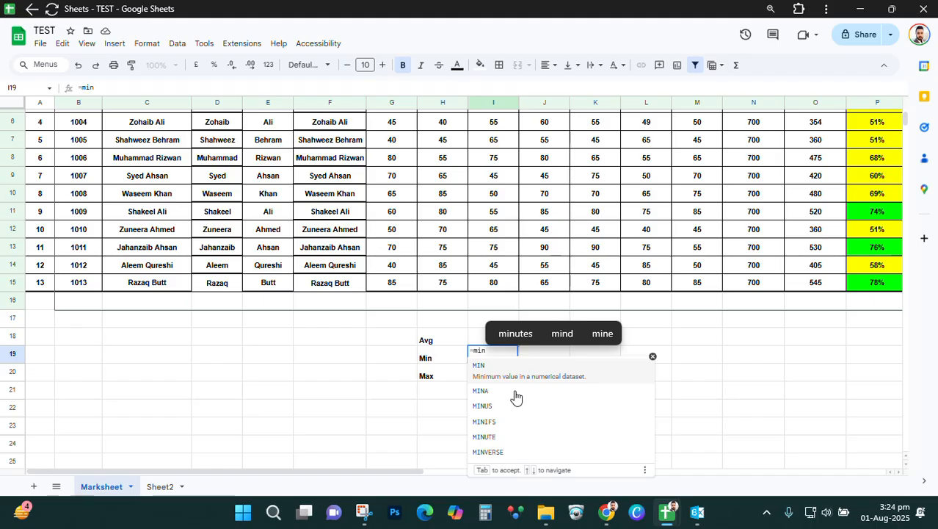
left_click(511, 368)
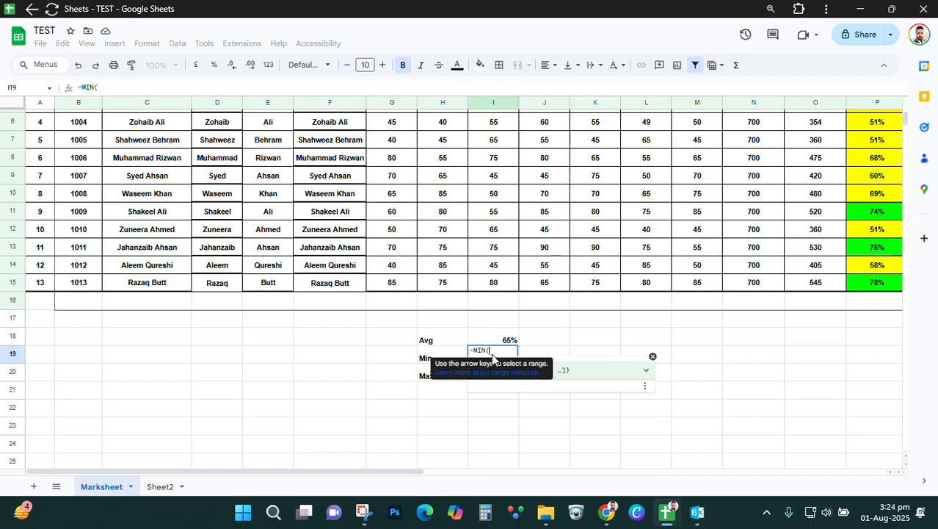
left_click_drag(858, 285, 874, 149)
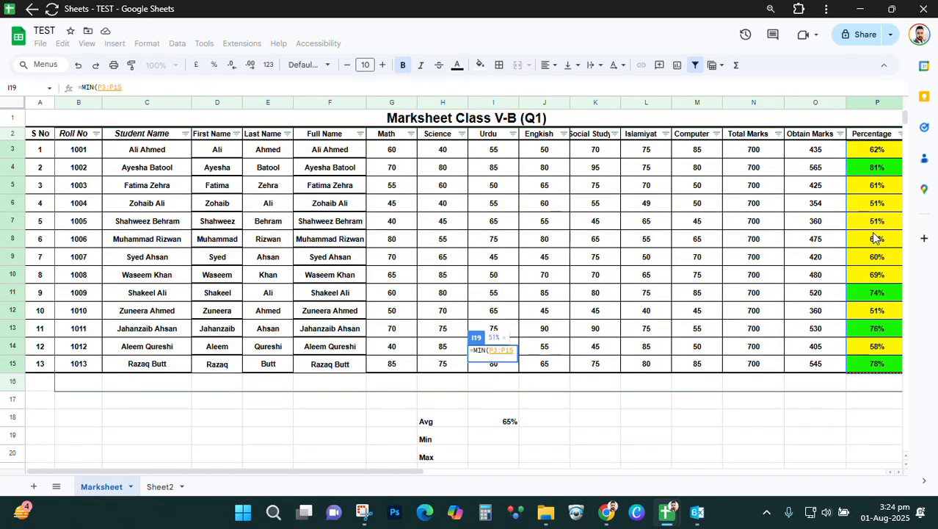
key("Return")
scroll(503, 416, "down", 1)
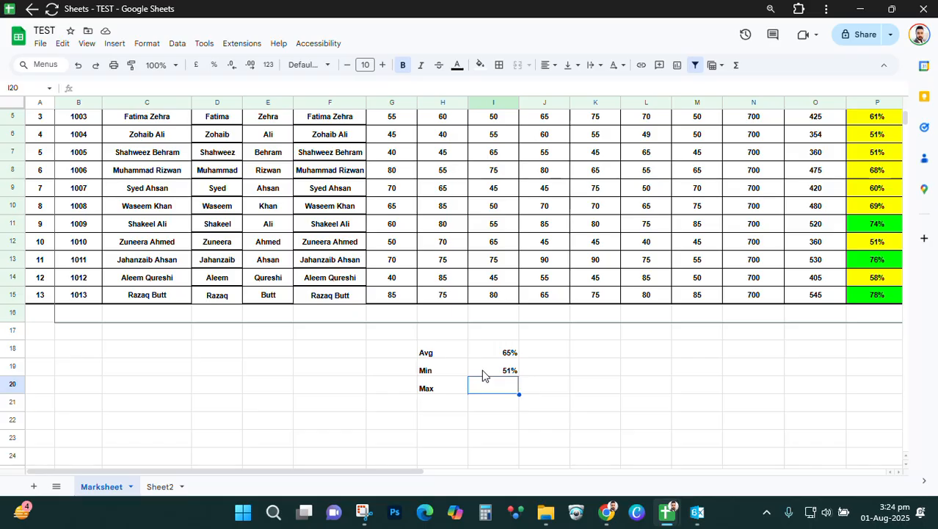
left_click(485, 375)
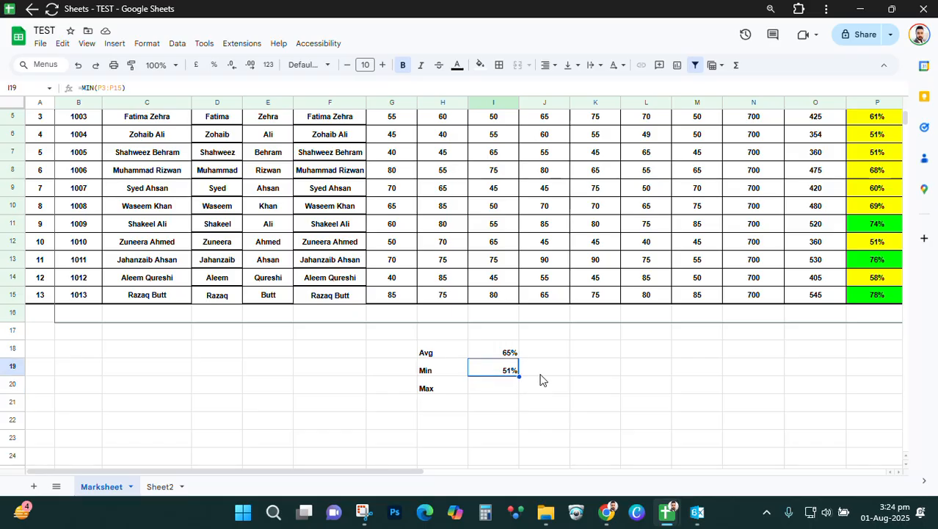
left_click_drag(861, 243, 331, 243)
left_click(543, 389)
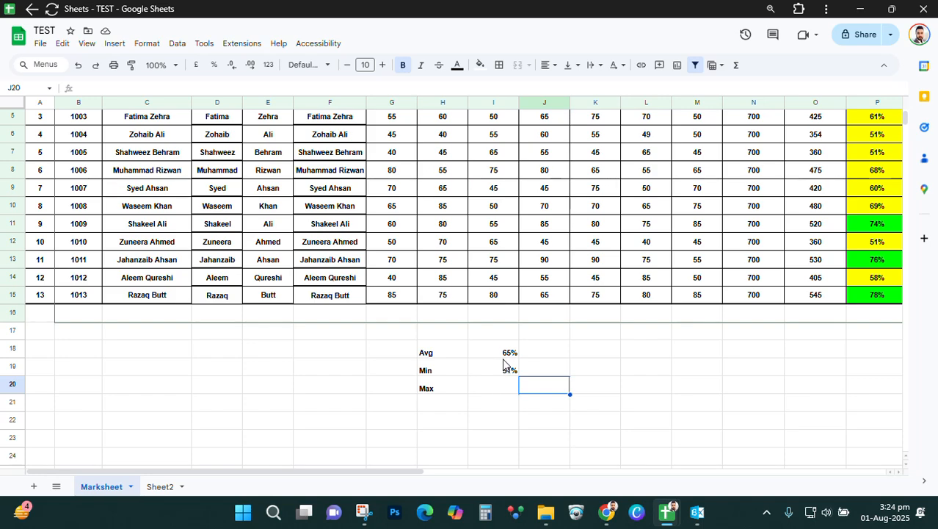
Step: Calculate the highest value of the Percentage column in I20 with =MAX(P3:P15)
left_click(512, 385)
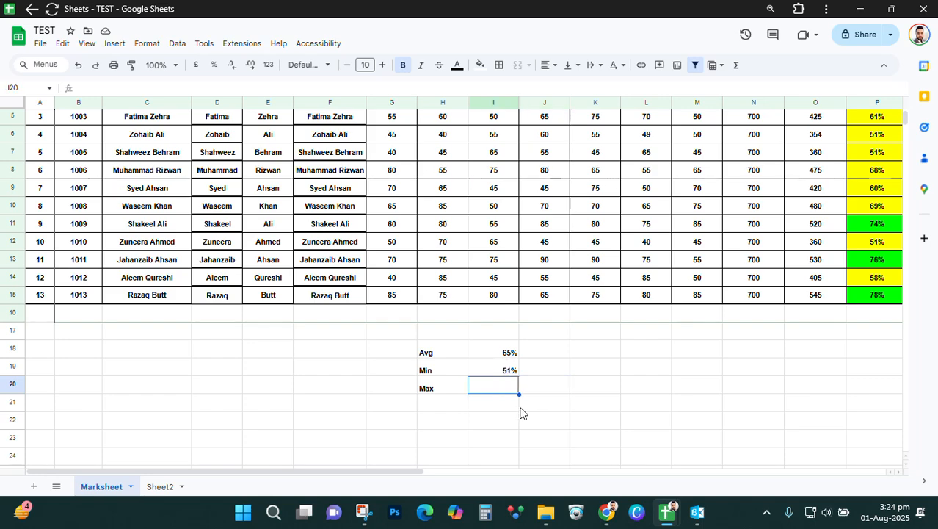
type("=max")
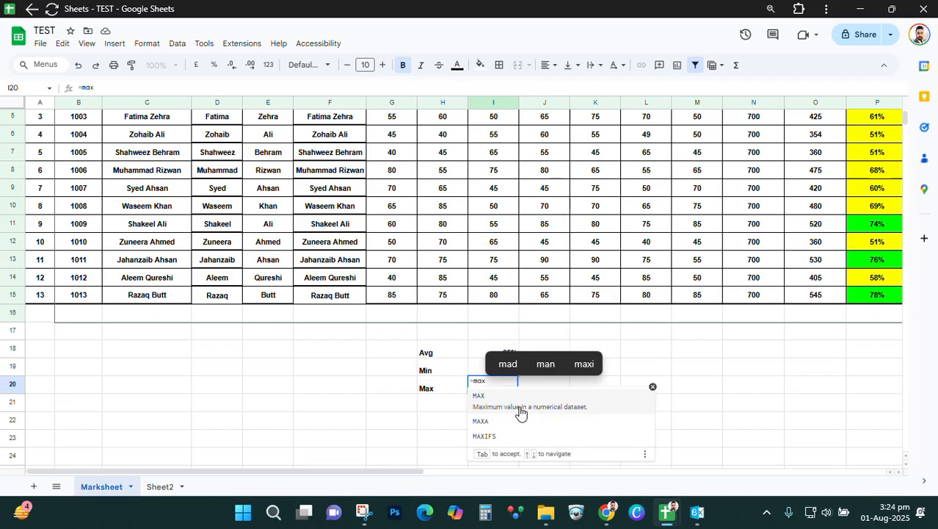
left_click(520, 411)
left_click_drag(880, 293, 878, 151)
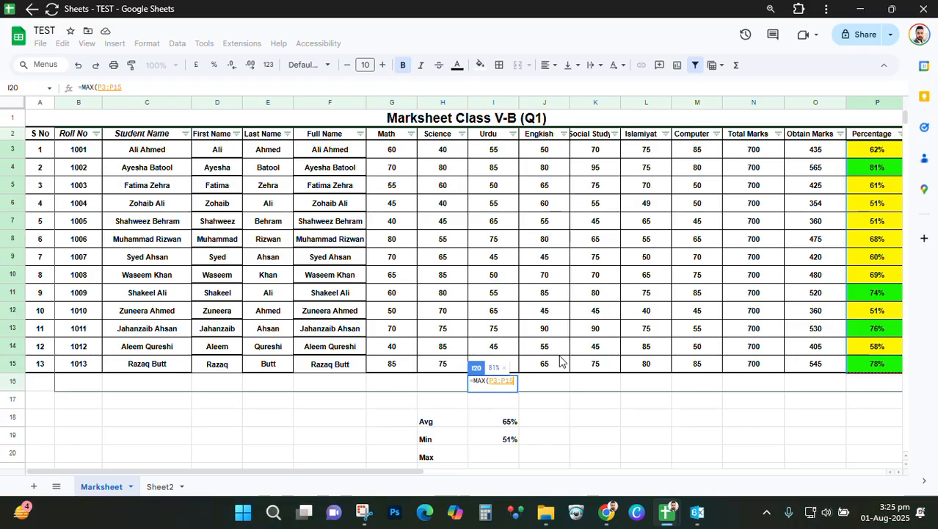
key("Return")
key("Up")
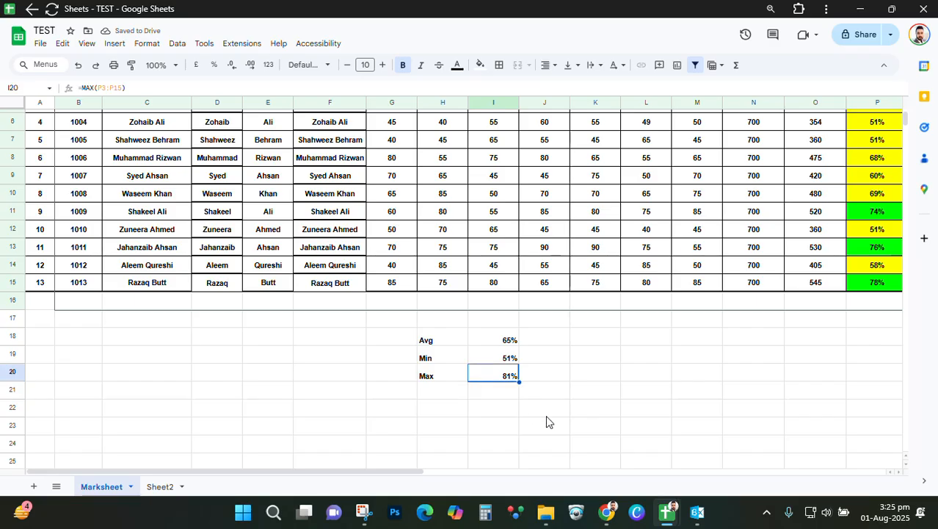
scroll(689, 366, "up", 2)
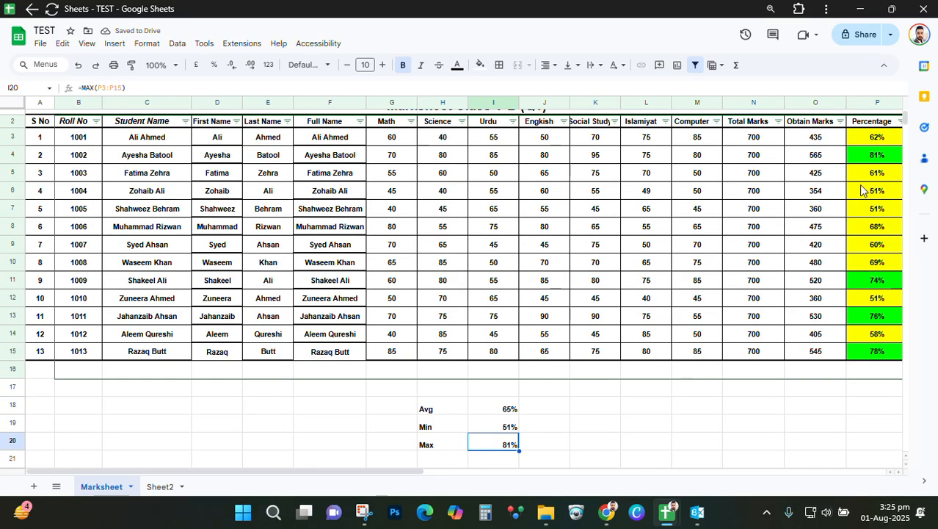
left_click_drag(879, 163, 566, 162)
left_click(576, 440)
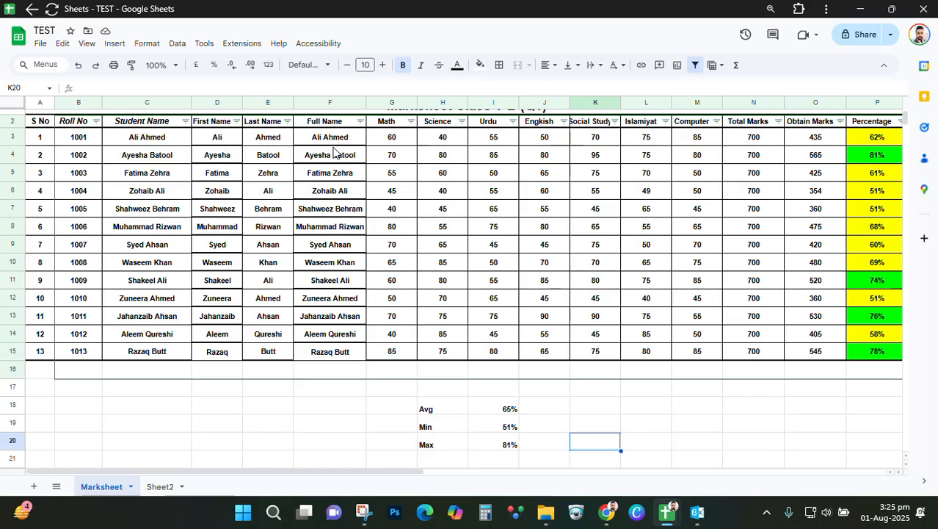
left_click(448, 430)
left_click(448, 450)
scroll(490, 408, "up", 1)
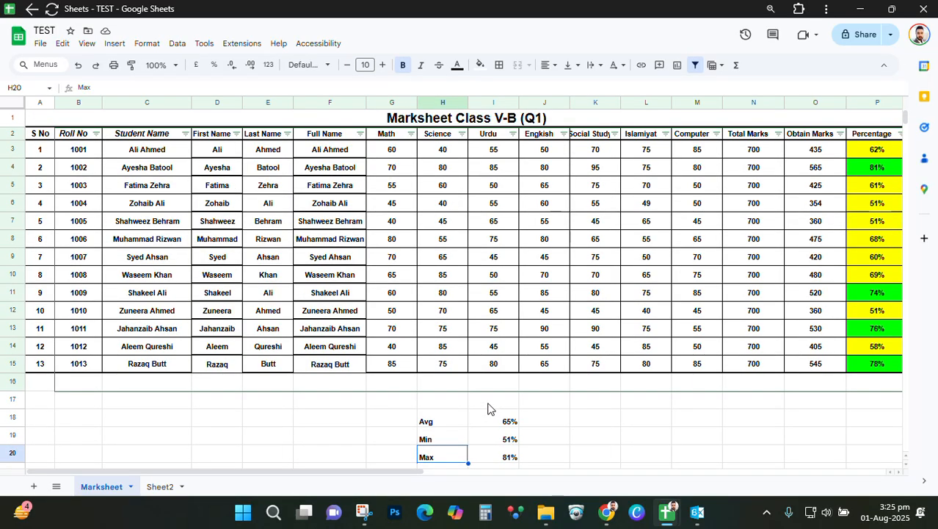